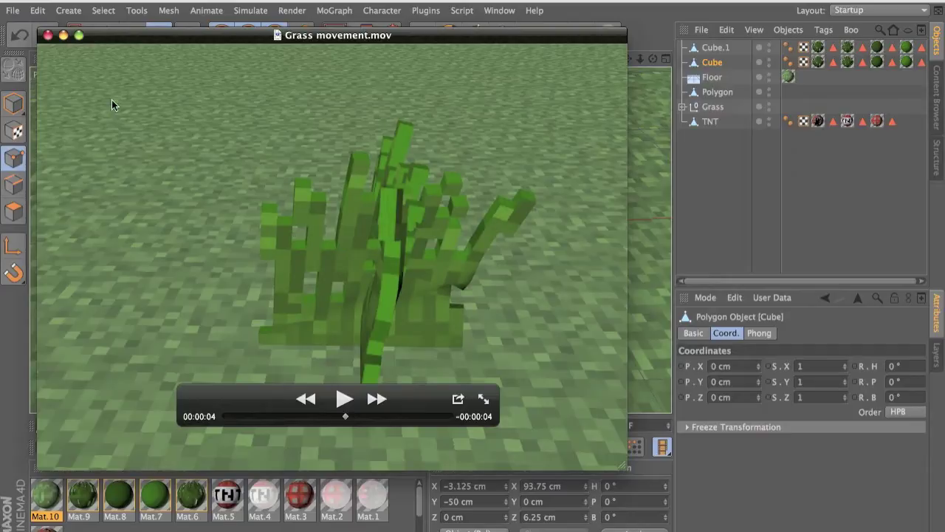
# - Put the Grass movement.mov preview away, clear the object selection and view the crossed grass planes from the front
pyautogui.click(62, 35)
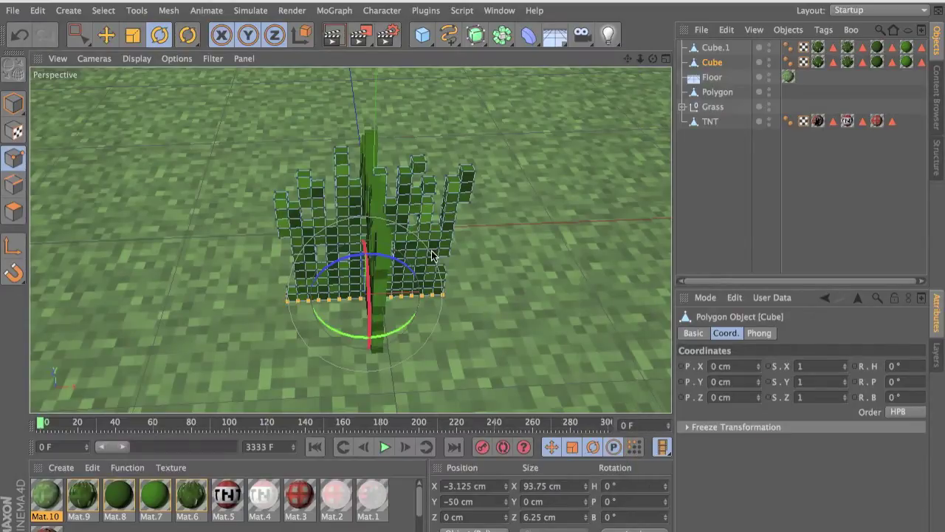
pyautogui.click(720, 170)
pyautogui.keyDown('alt'); pyautogui.moveTo(339, 215); pyautogui.dragTo(634, 186); pyautogui.keyUp('alt')
pyautogui.keyDown('alt'); pyautogui.moveTo(406, 297); pyautogui.dragTo(306, 222); pyautogui.keyUp('alt')
pyautogui.keyDown('alt'); pyautogui.moveTo(414, 248); pyautogui.dragTo(315, 237); pyautogui.keyUp('alt')
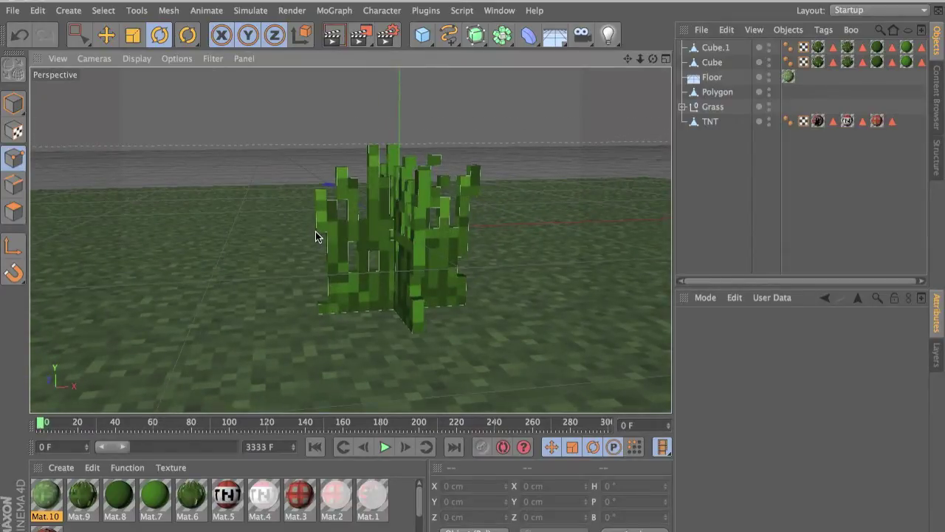
# - Rotate Cube.1 and Cube together about the vertical axis in model mode, using a heading of 45°
pyautogui.click(714, 48)
pyautogui.keyDown('ctrl'); pyautogui.click(712, 62); pyautogui.keyUp('ctrl')
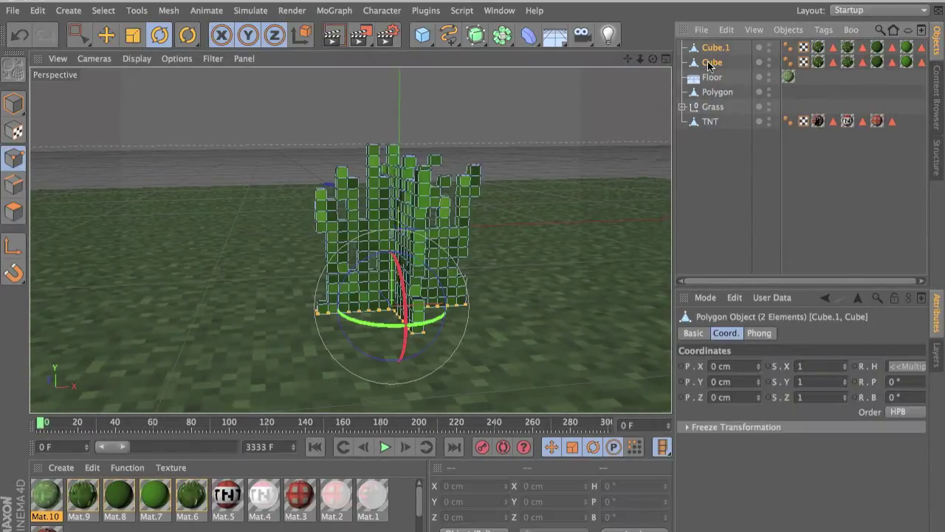
pyautogui.click(9, 104)
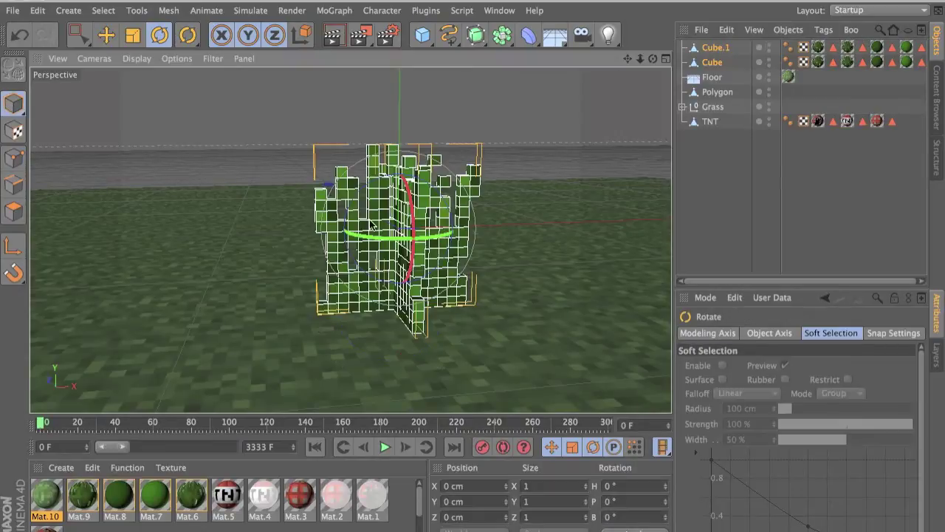
pyautogui.moveTo(373, 238); pyautogui.dragTo(398, 299)
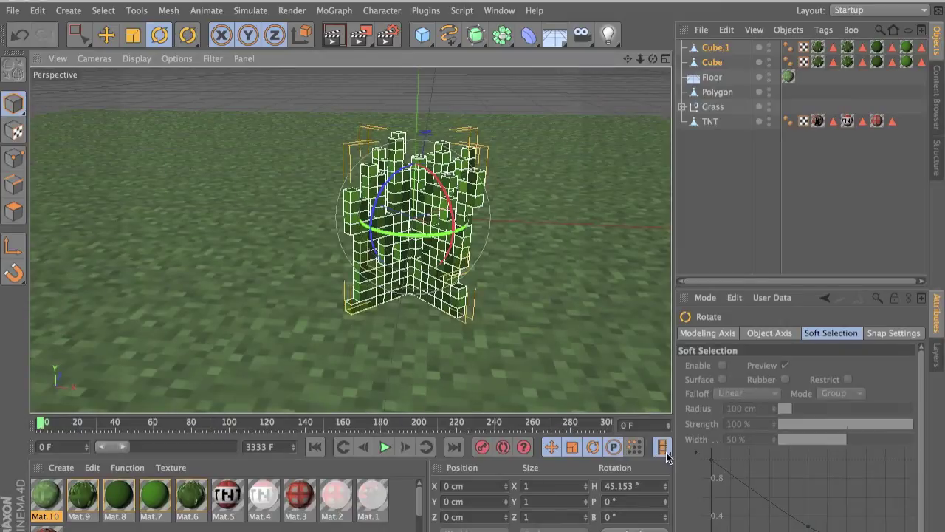
pyautogui.doubleClick(630, 490)
pyautogui.click(630, 490)
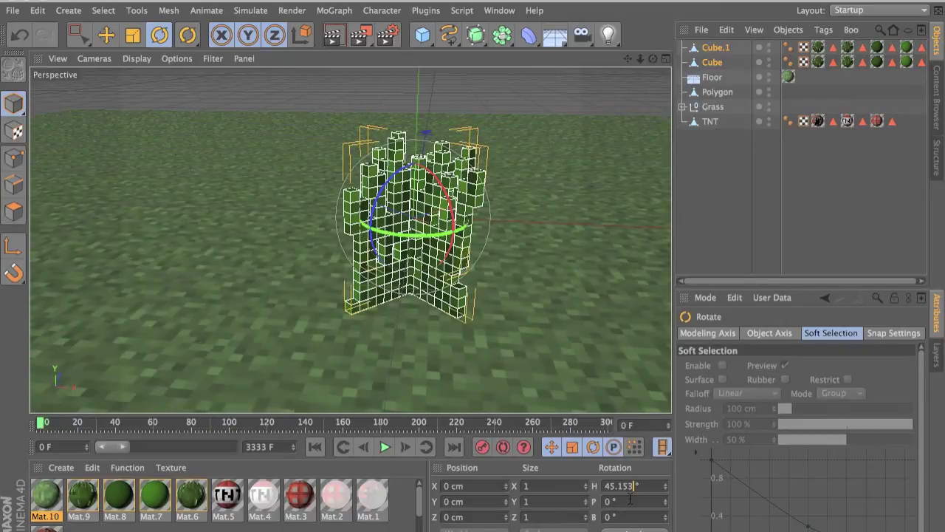
pyautogui.press('Return')
pyautogui.click(773, 214)
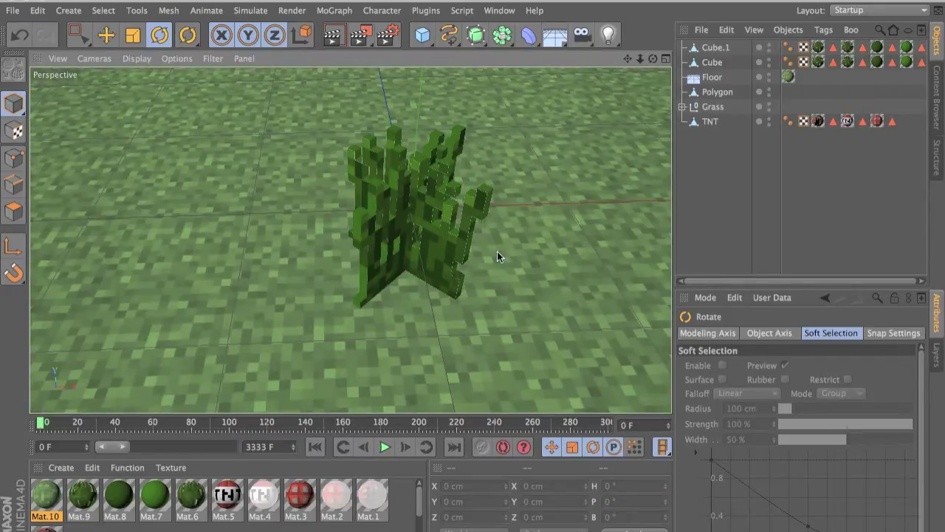
# - Group Cube.1 and Cube under a null and name the group Grass
pyautogui.click(714, 51)
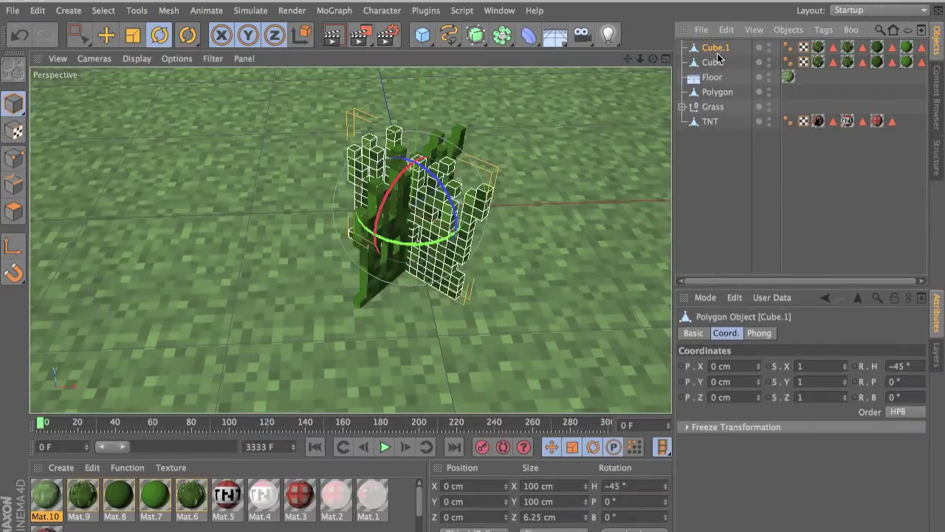
pyautogui.keyDown('shift'); pyautogui.click(715, 62); pyautogui.keyUp('shift')
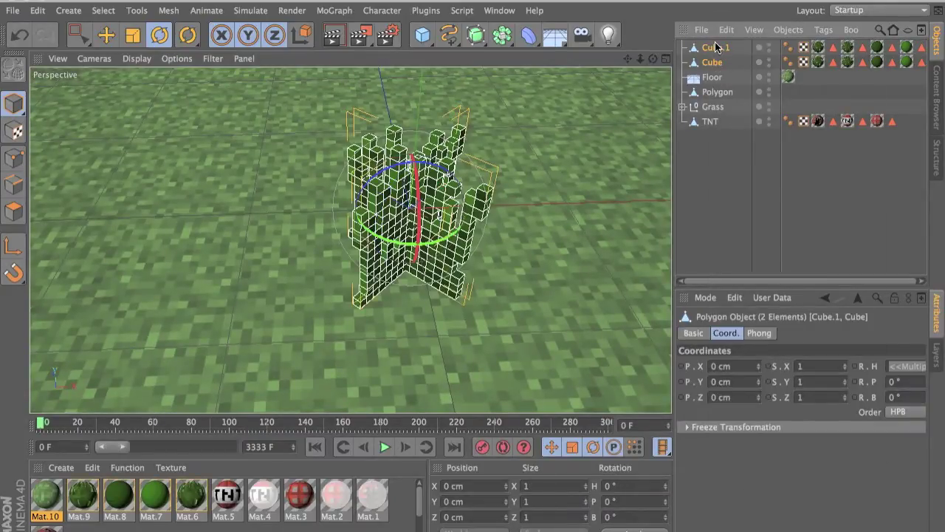
pyautogui.rightClick(715, 47)
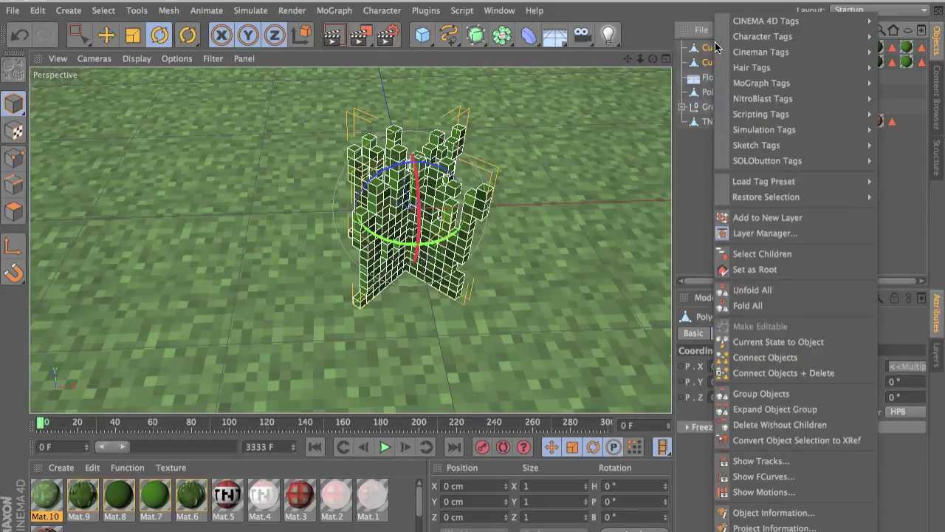
pyautogui.click(763, 395)
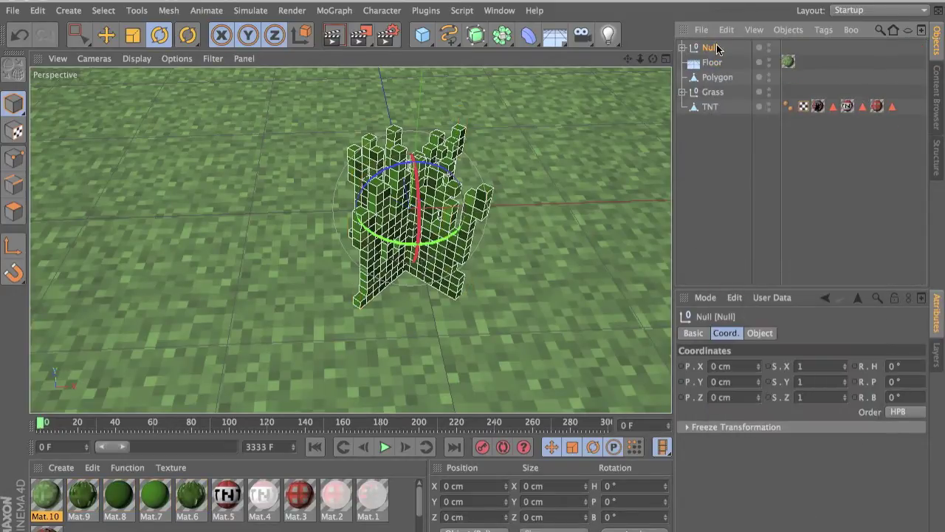
pyautogui.doubleClick(713, 48)
pyautogui.write('Cr')
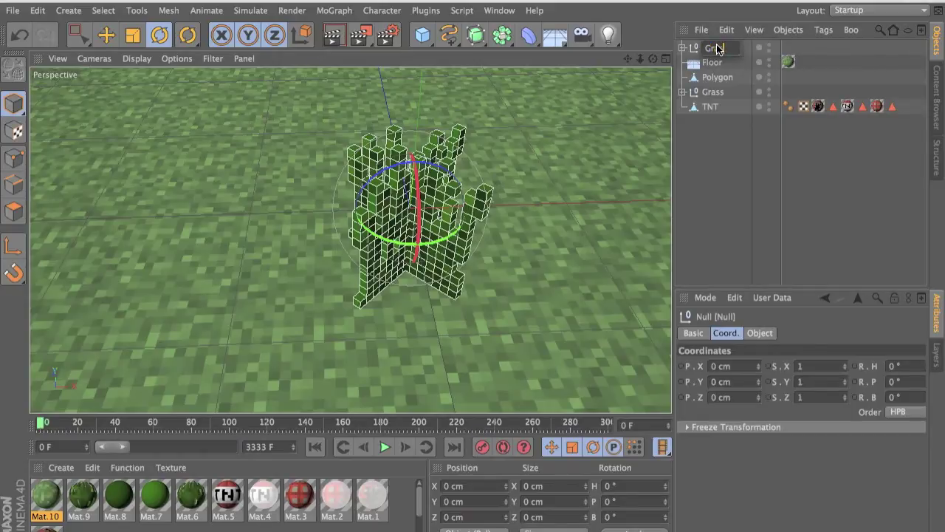
pyautogui.write('ass')
pyautogui.press('Return')
# - Add a Cloth simulation tag to both Cube.1 and Cube inside the new Grass group
pyautogui.click(684, 47)
pyautogui.click(714, 76)
pyautogui.keyDown('shift'); pyautogui.click(715, 62); pyautogui.keyUp('shift')
pyautogui.rightClick(716, 74)
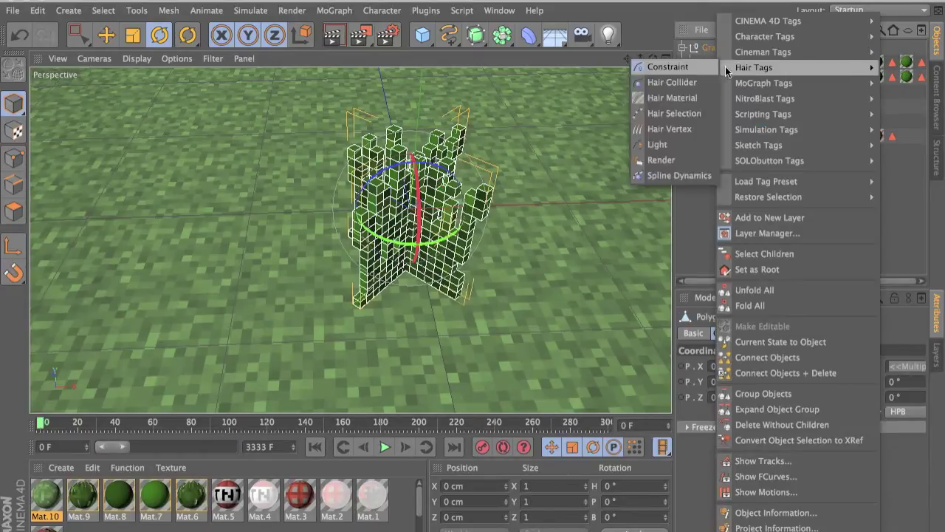
pyautogui.moveTo(761, 130)
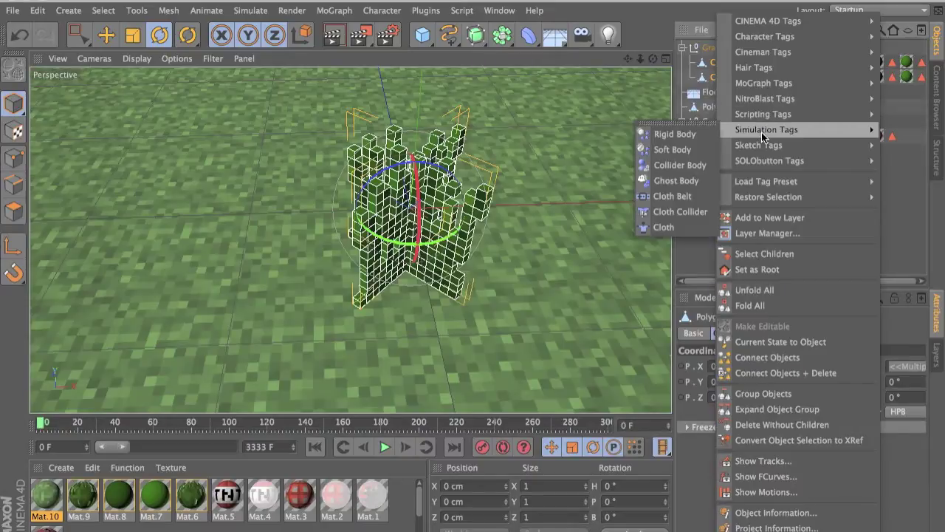
pyautogui.click(687, 228)
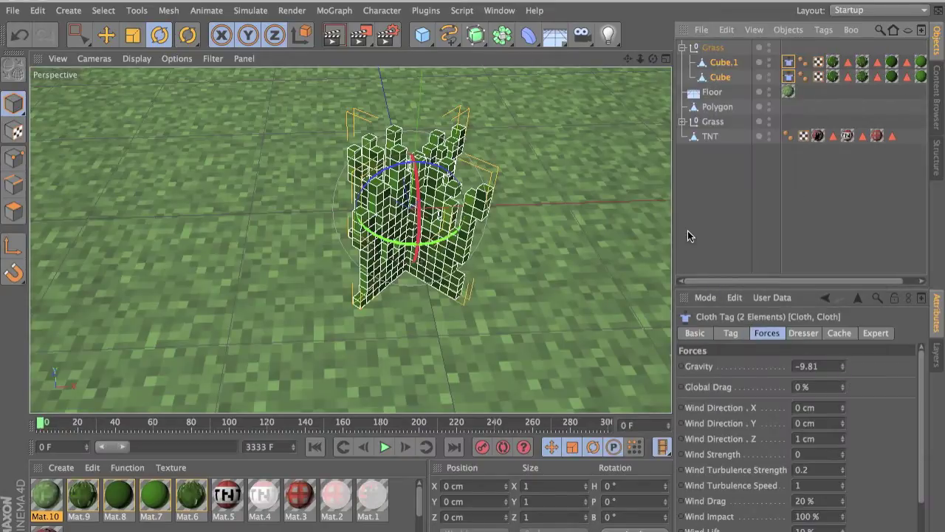
# - Set Gravity to 0 on the Cloth tags of both grass cubes
pyautogui.press('super+shift+a')
pyautogui.click(725, 63)
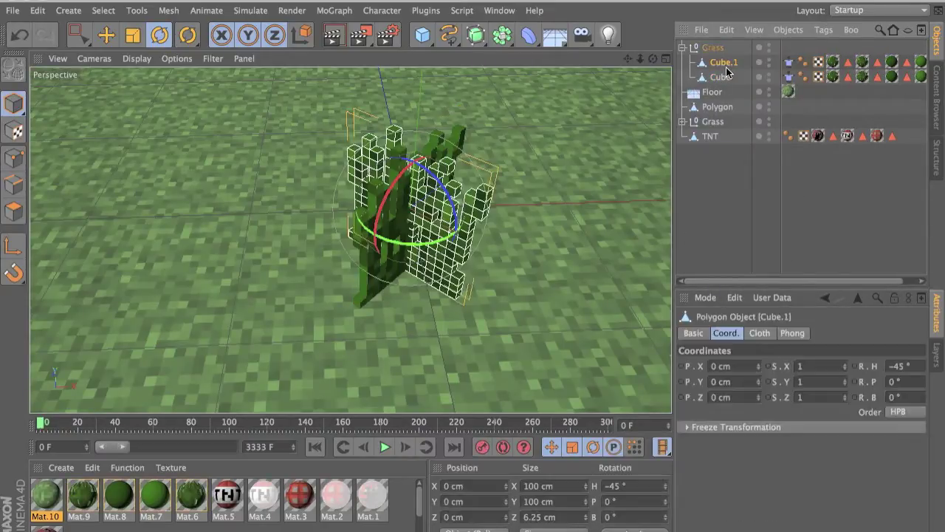
pyautogui.keyDown('shift'); pyautogui.click(720, 89); pyautogui.keyUp('shift')
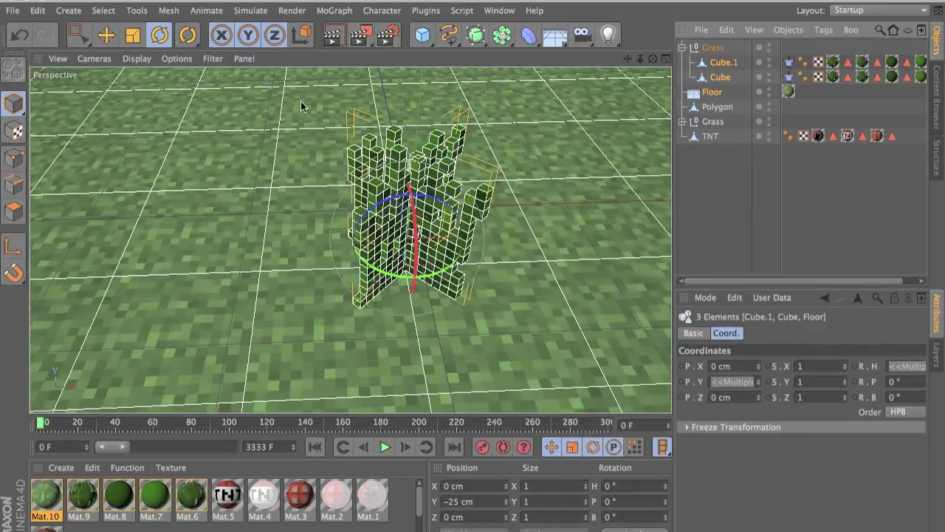
pyautogui.click(703, 82)
pyautogui.click(787, 63)
pyautogui.keyDown('shift'); pyautogui.click(787, 79); pyautogui.keyUp('shift')
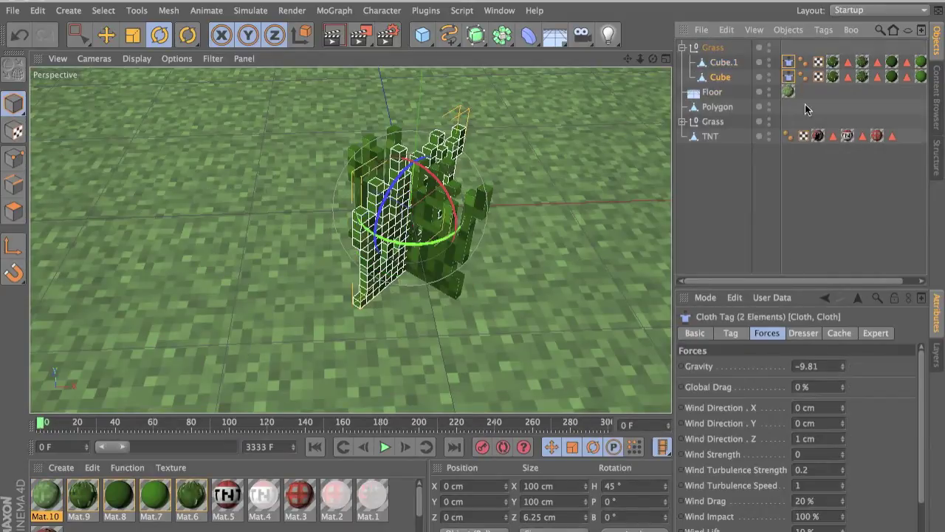
pyautogui.click(819, 367)
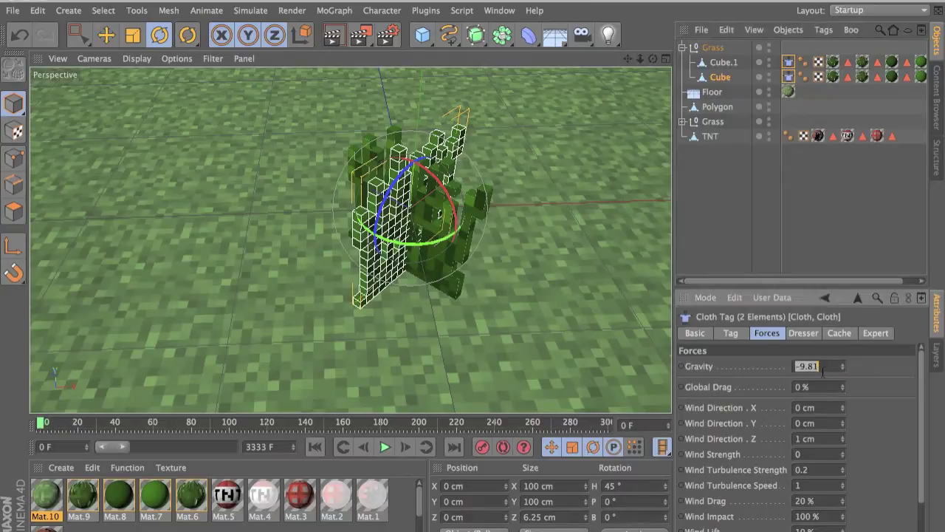
pyautogui.write('9')
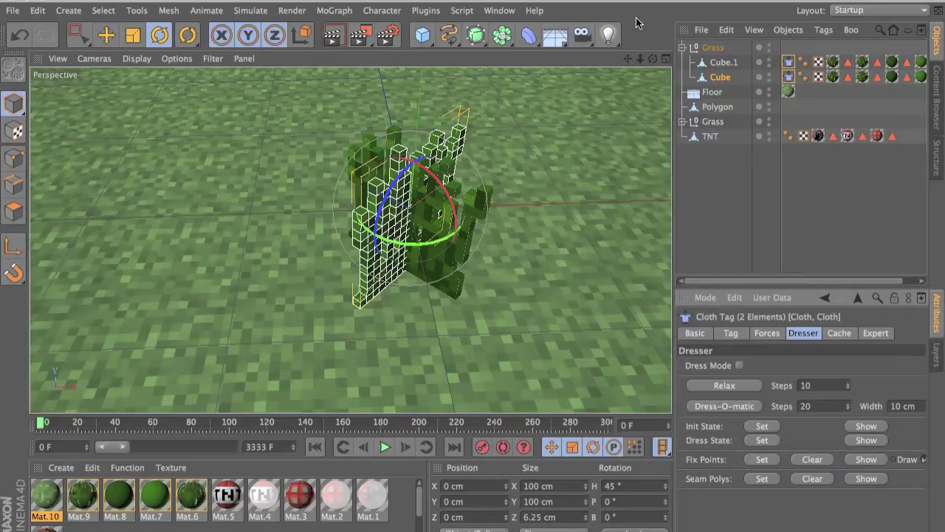
# - Select the bottom row of points on both grass cubes and set them as fix points of the Cloth tags
pyautogui.keyDown('shift'); pyautogui.click(724, 62); pyautogui.keyUp('shift')
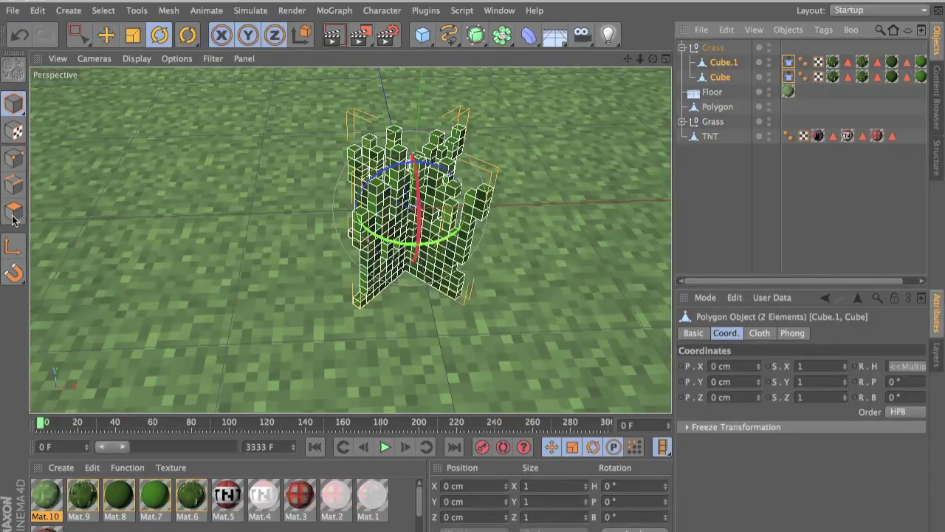
pyautogui.click(25, 163)
pyautogui.keyDown('alt'); pyautogui.moveTo(449, 273); pyautogui.dragTo(473, 320); pyautogui.keyUp('alt')
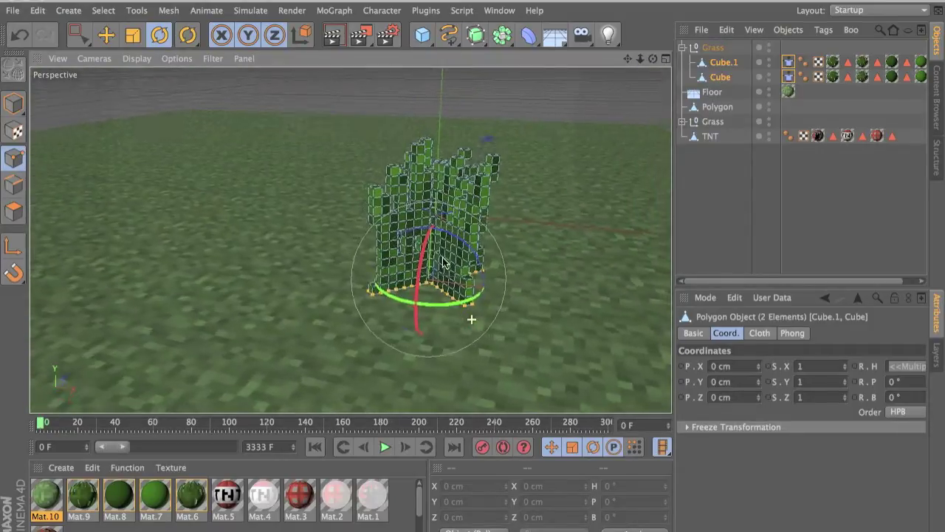
pyautogui.scroll(6, 442, 299)
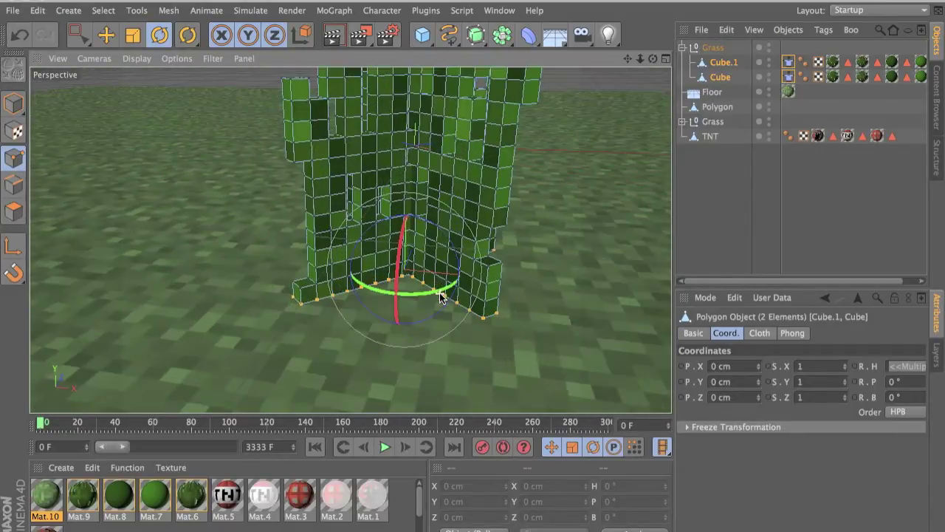
pyautogui.moveTo(79, 34)
pyautogui.mouseDown()
pyautogui.moveTo(106, 135)
pyautogui.moveTo(146, 115)
pyautogui.moveTo(152, 83)
pyautogui.mouseUp()
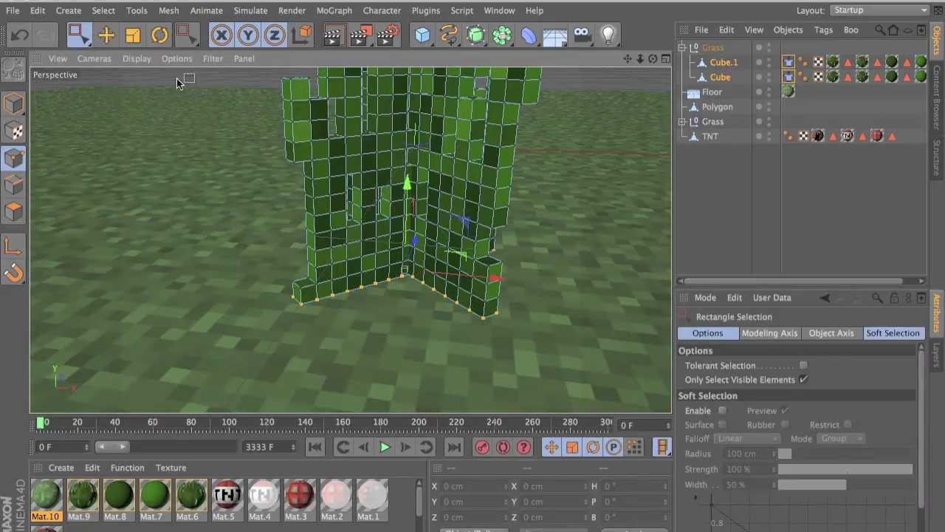
pyautogui.keyDown('alt'); pyautogui.moveTo(387, 280); pyautogui.dragTo(435, 199); pyautogui.keyUp('alt')
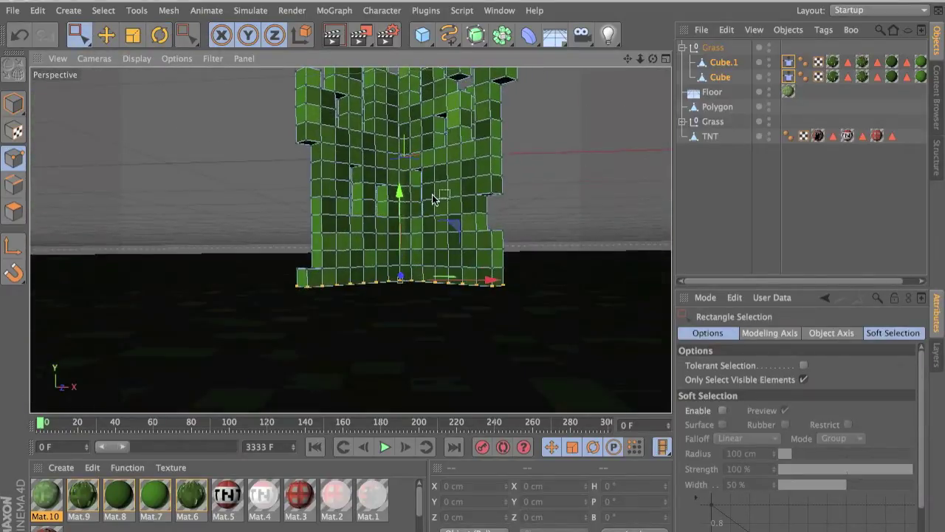
pyautogui.moveTo(276, 285); pyautogui.dragTo(432, 341)
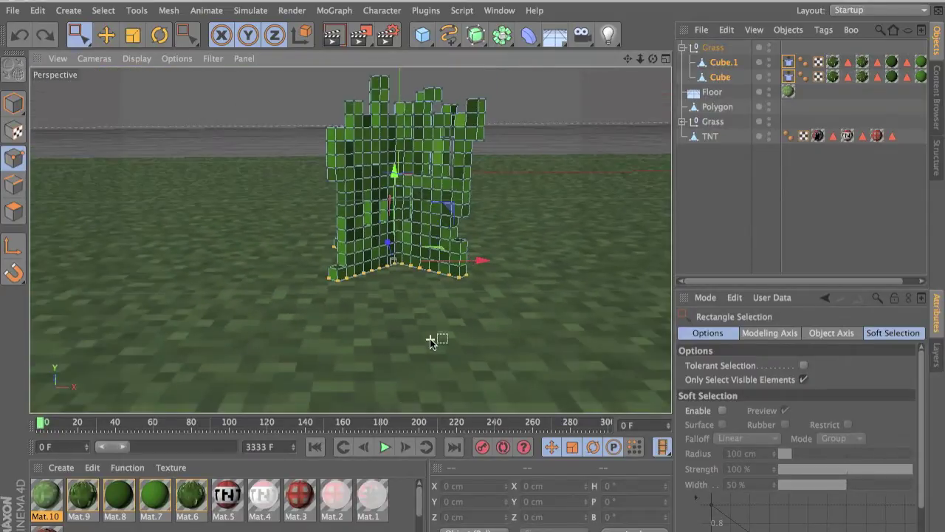
pyautogui.keyDown('alt'); pyautogui.moveTo(477, 230); pyautogui.dragTo(473, 302); pyautogui.keyUp('alt')
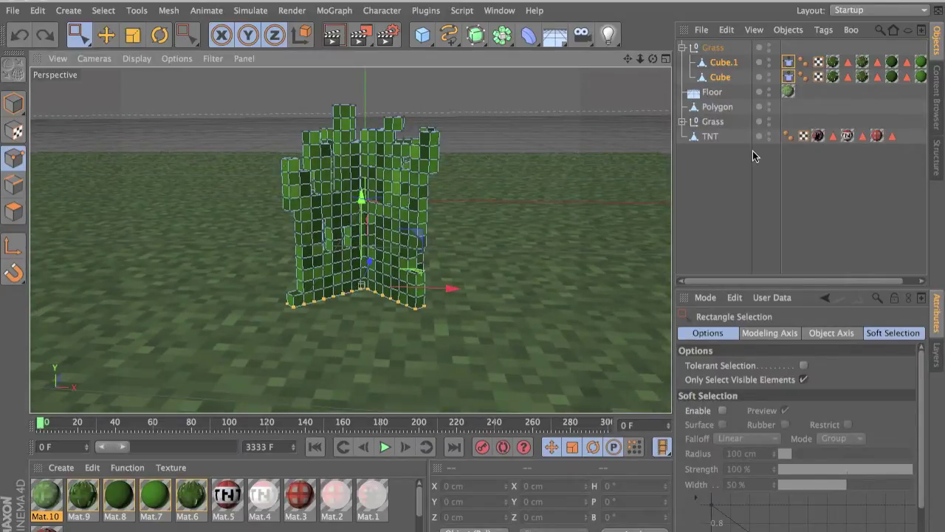
pyautogui.click(788, 79)
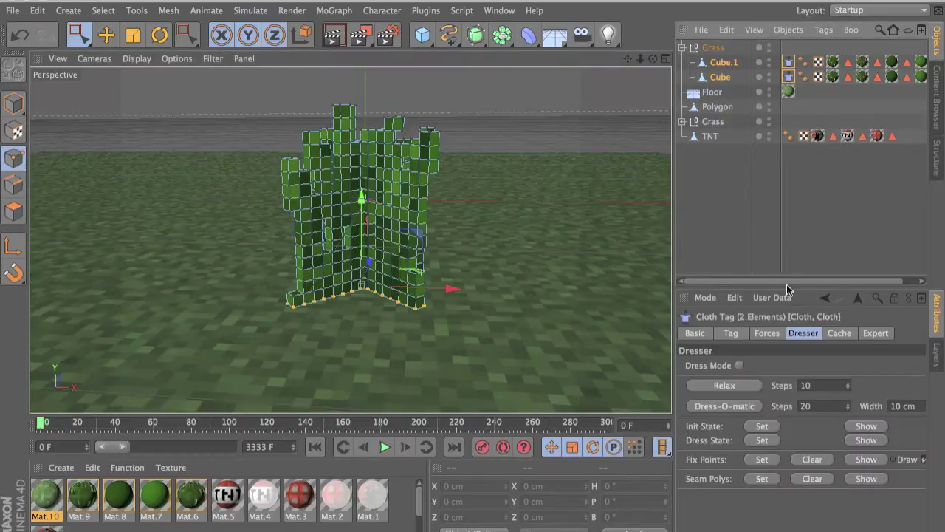
pyautogui.click(757, 460)
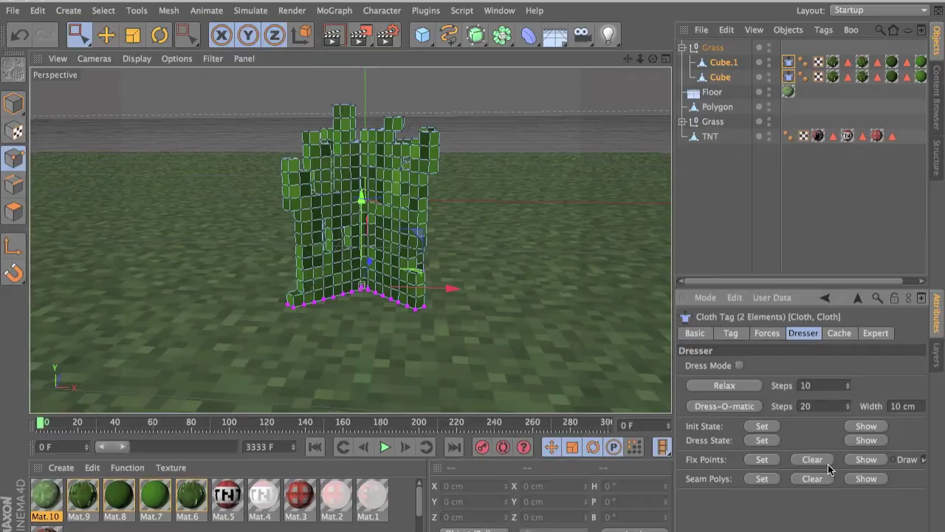
# - Set both Cloth tags' wind direction to 2 cm in Y and 0 cm in Z, with wind strength 2
pyautogui.click(769, 334)
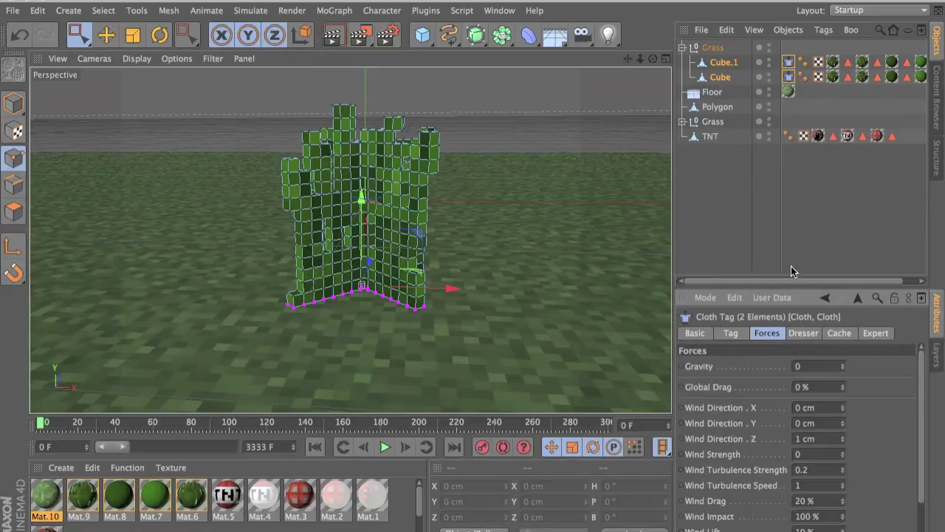
pyautogui.write('2')
pyautogui.click(810, 439)
pyautogui.write('0')
pyautogui.press('Return')
pyautogui.click(732, 333)
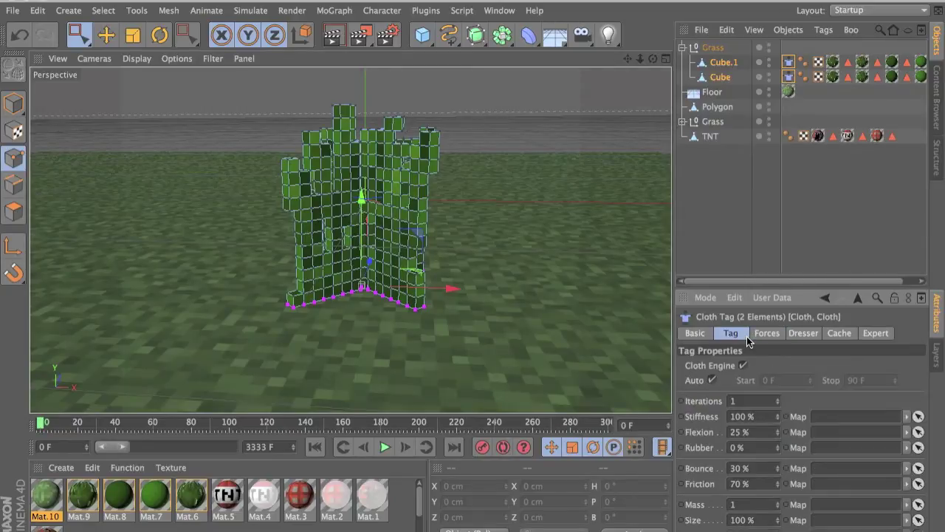
pyautogui.doubleClick(737, 418)
pyautogui.write('97')
pyautogui.click(768, 334)
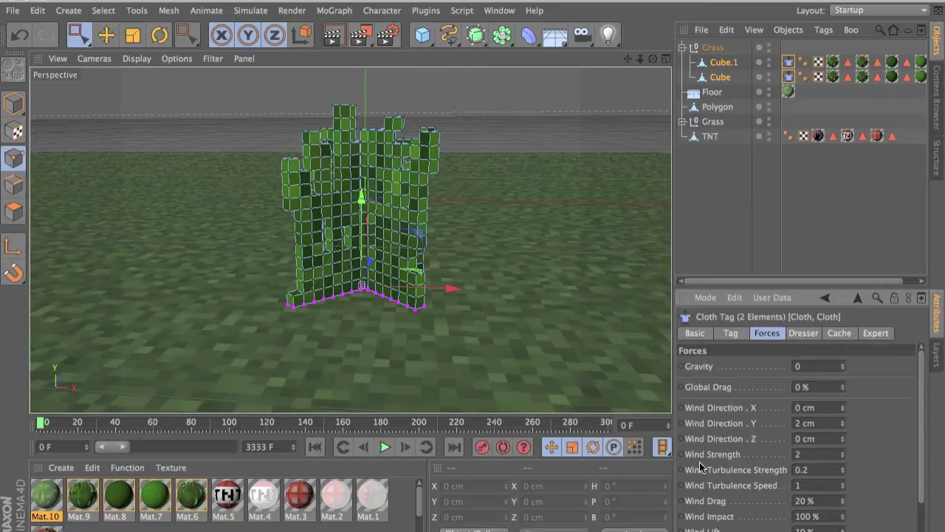
pyautogui.click(731, 333)
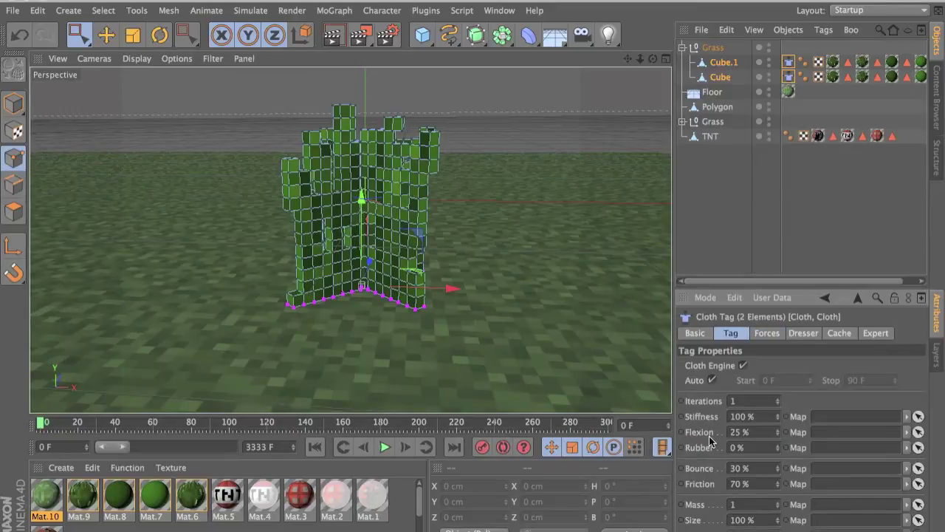
# - Set the wind direction Z to 1 cm in the forces of Cube's Cloth tag
pyautogui.click(771, 337)
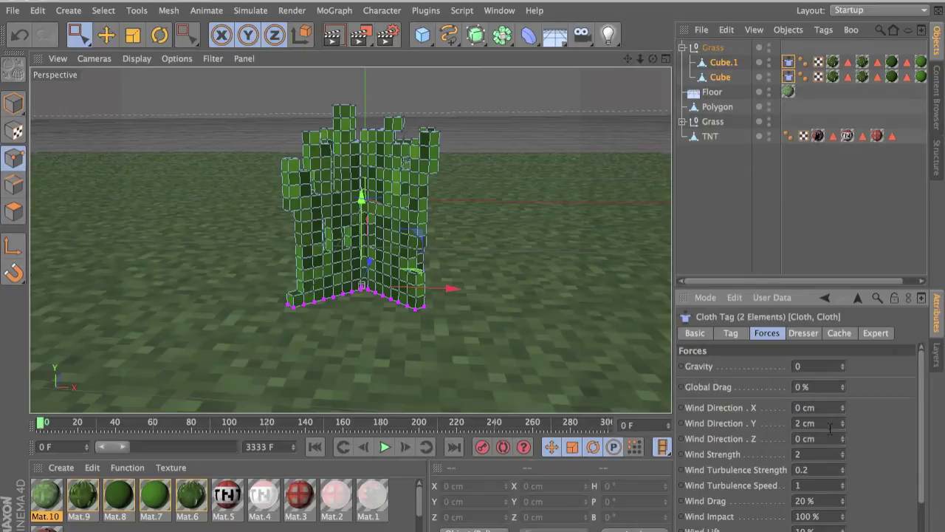
pyautogui.click(785, 80)
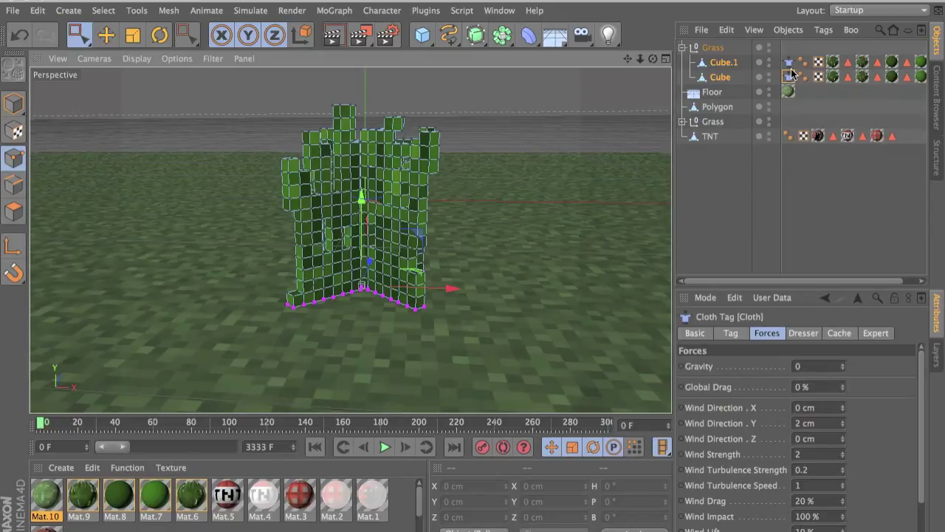
pyautogui.click(723, 77)
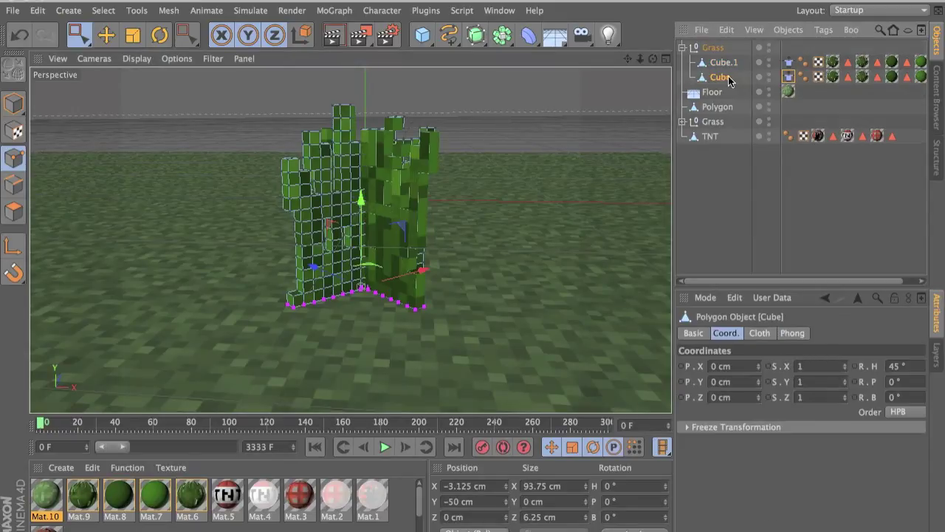
pyautogui.click(787, 76)
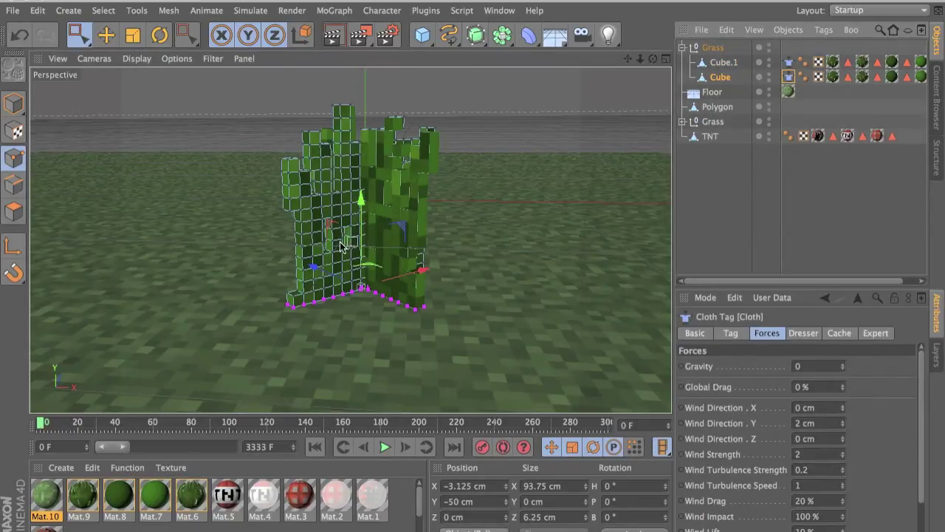
pyautogui.keyDown('alt'); pyautogui.moveTo(342, 246); pyautogui.dragTo(408, 345); pyautogui.keyUp('alt')
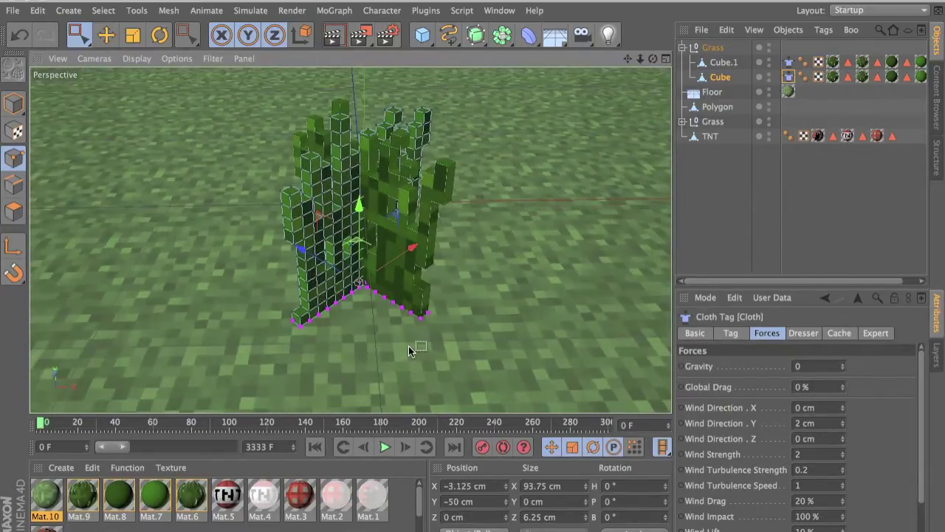
pyautogui.click(816, 417)
pyautogui.press('Tab')
pyautogui.write('1')
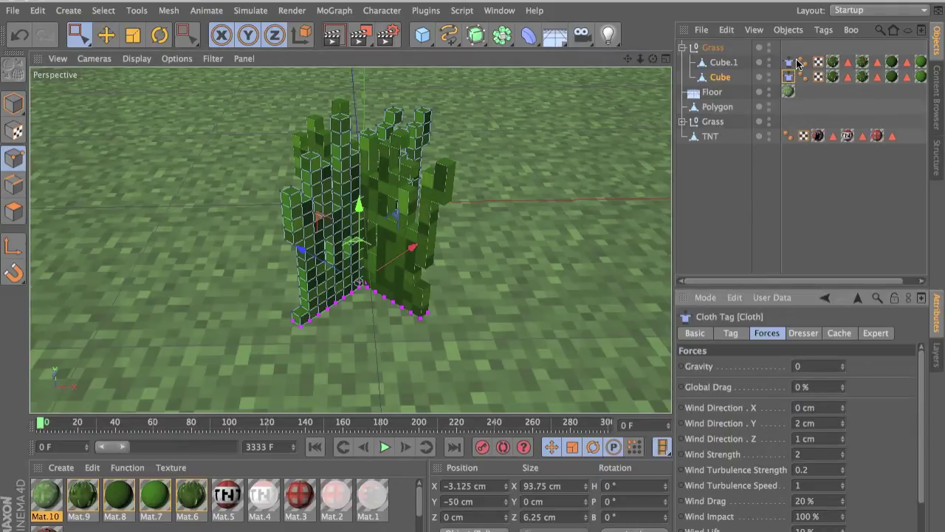
# - Set the wind direction to 1 cm in X and 0 cm in Z on Cube.1's Cloth tag
pyautogui.click(724, 65)
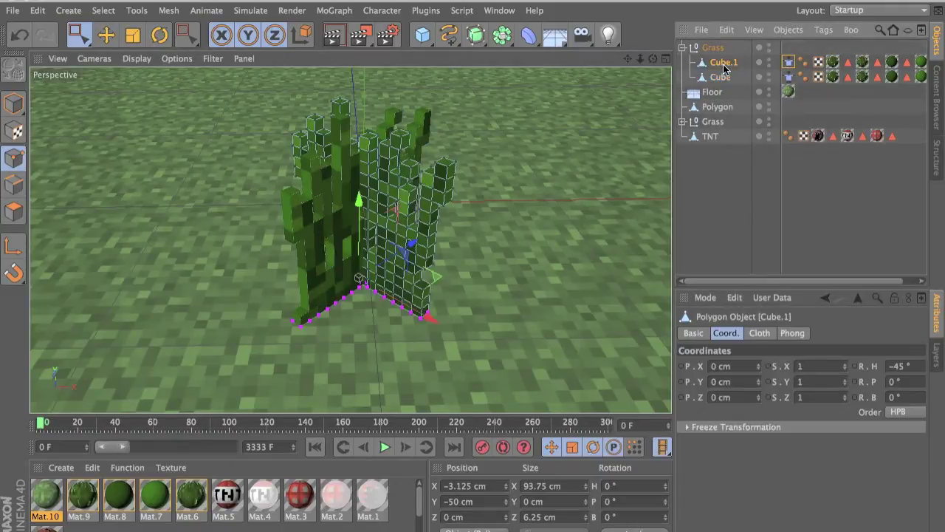
pyautogui.click(805, 75)
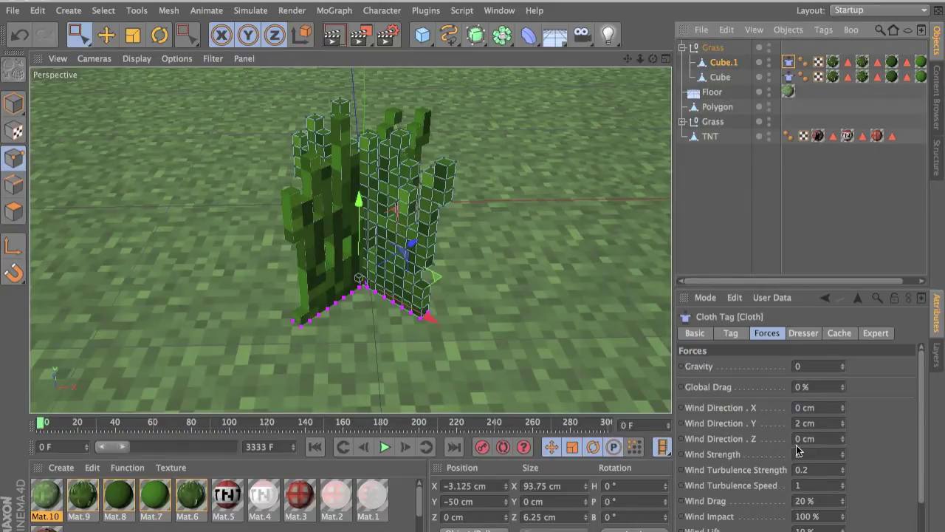
pyautogui.doubleClick(800, 409)
pyautogui.write('1')
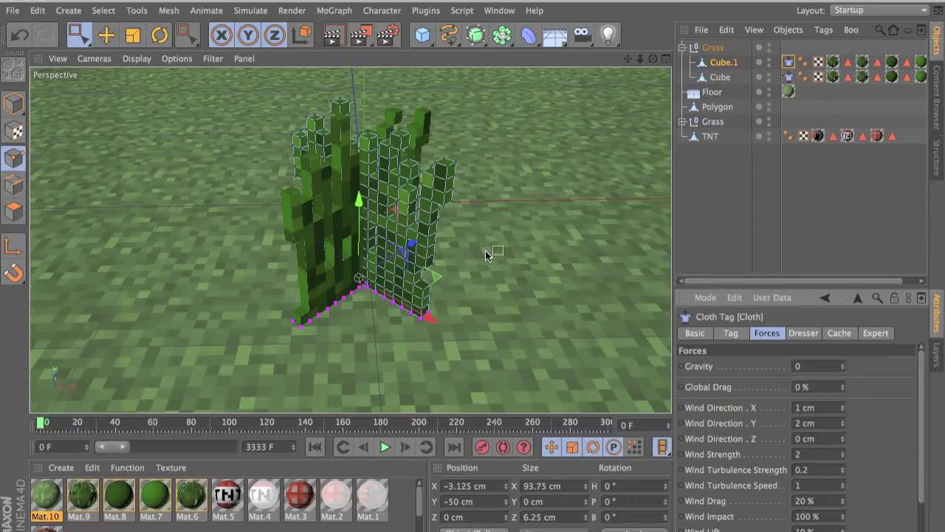
pyautogui.doubleClick(817, 434)
pyautogui.write('1')
pyautogui.press('BackSpace')
pyautogui.press('Return')
# - Play the cloth simulation and select the Cloth tags of both grass cubes together
pyautogui.click(385, 446)
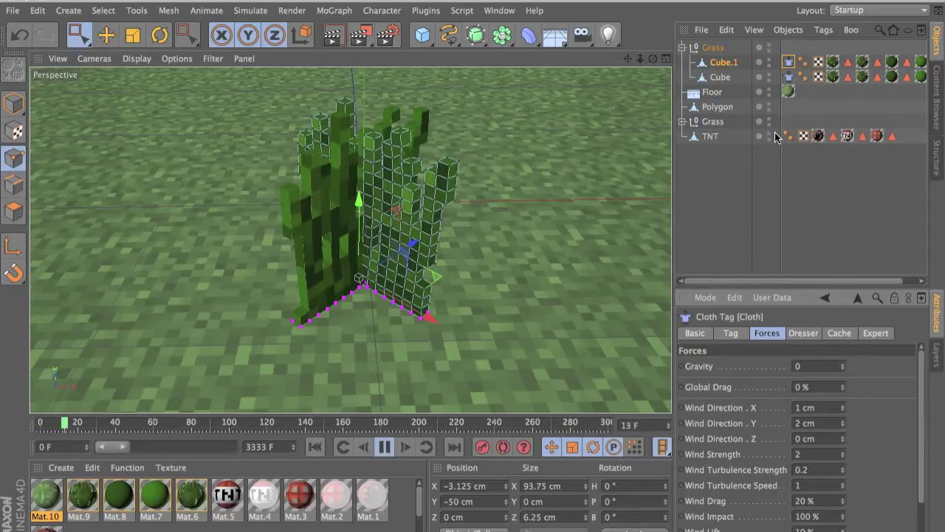
pyautogui.click(788, 186)
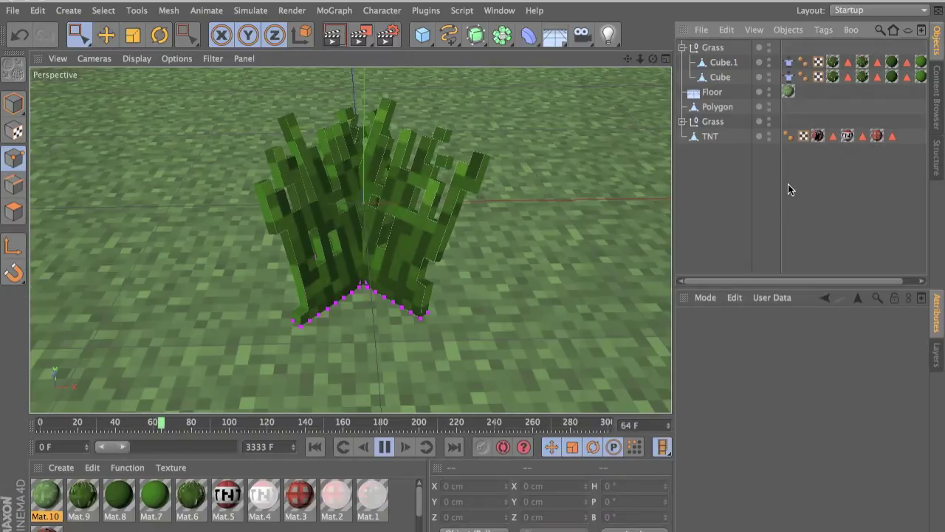
pyautogui.click(787, 77)
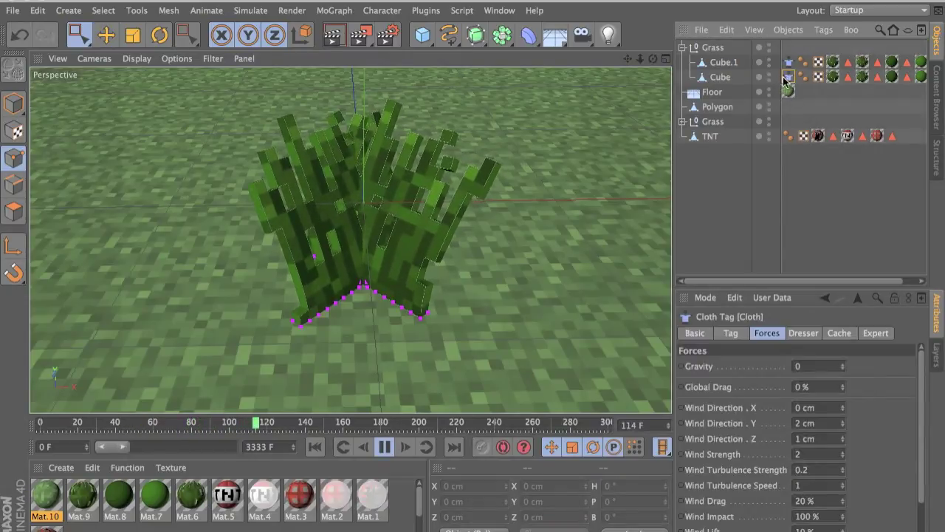
pyautogui.keyDown('shift'); pyautogui.click(788, 62); pyautogui.keyUp('shift')
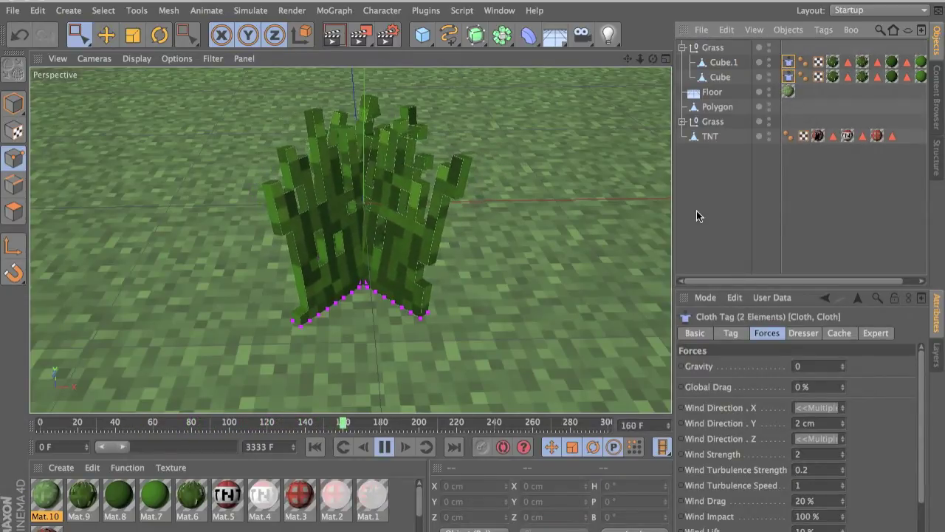
# - Examine how the two grass cubes sway in the wind from several angles while the simulation plays
pyautogui.moveTo(551, 257)
pyautogui.keyDown('alt'); pyautogui.mouseDown()
pyautogui.moveTo(451, 257)
pyautogui.moveTo(559, 257)
pyautogui.moveTo(314, 240)
pyautogui.moveTo(295, 222)
pyautogui.mouseUp(); pyautogui.keyUp('alt')
pyautogui.keyDown('alt'); pyautogui.moveTo(337, 152); pyautogui.dragTo(495, 301); pyautogui.keyUp('alt')
pyautogui.click(816, 407)
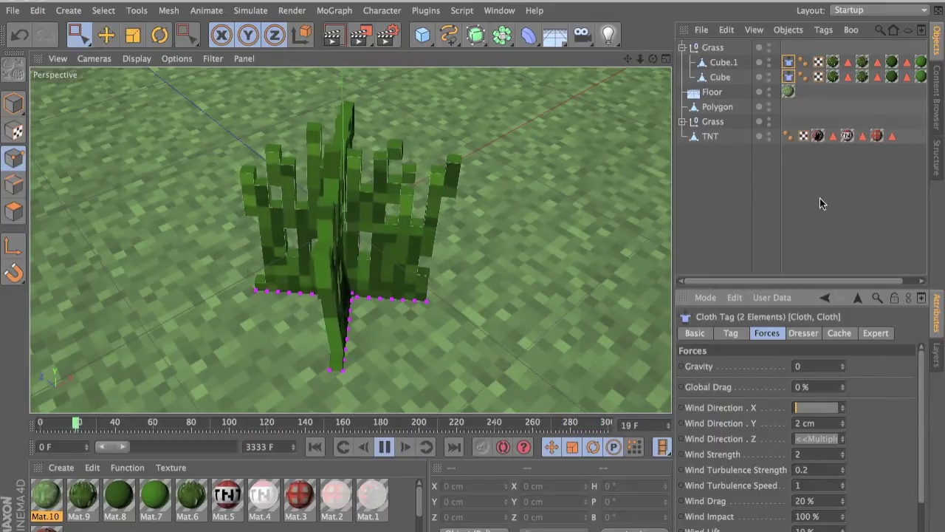
pyautogui.click(786, 62)
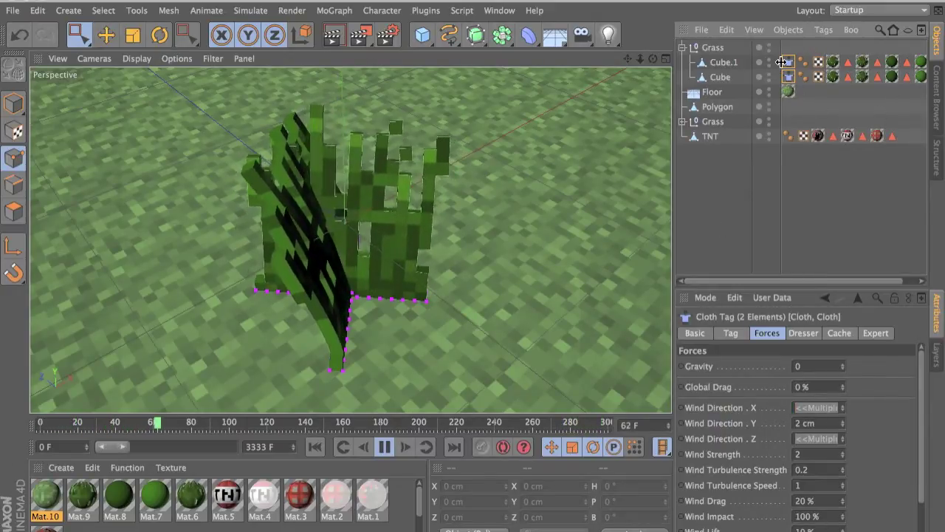
pyautogui.moveTo(391, 226)
pyautogui.keyDown('alt'); pyautogui.mouseDown()
pyautogui.moveTo(308, 217)
pyautogui.moveTo(485, 271)
pyautogui.moveTo(414, 196)
pyautogui.moveTo(206, 141)
pyautogui.moveTo(224, 120)
pyautogui.moveTo(137, 228)
pyautogui.moveTo(200, 194)
pyautogui.mouseUp(); pyautogui.keyUp('alt')
pyautogui.keyDown('alt'); pyautogui.moveTo(282, 265); pyautogui.dragTo(306, 288); pyautogui.keyUp('alt')
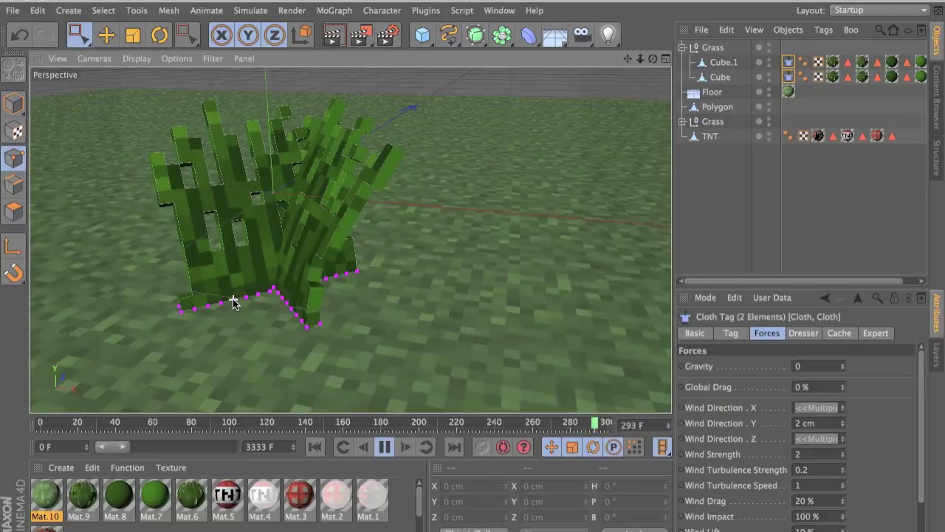
pyautogui.keyDown('alt'); pyautogui.moveTo(232, 299); pyautogui.dragTo(153, 268); pyautogui.keyUp('alt')
pyautogui.keyDown('alt'); pyautogui.moveTo(214, 327); pyautogui.dragTo(295, 316); pyautogui.keyUp('alt')
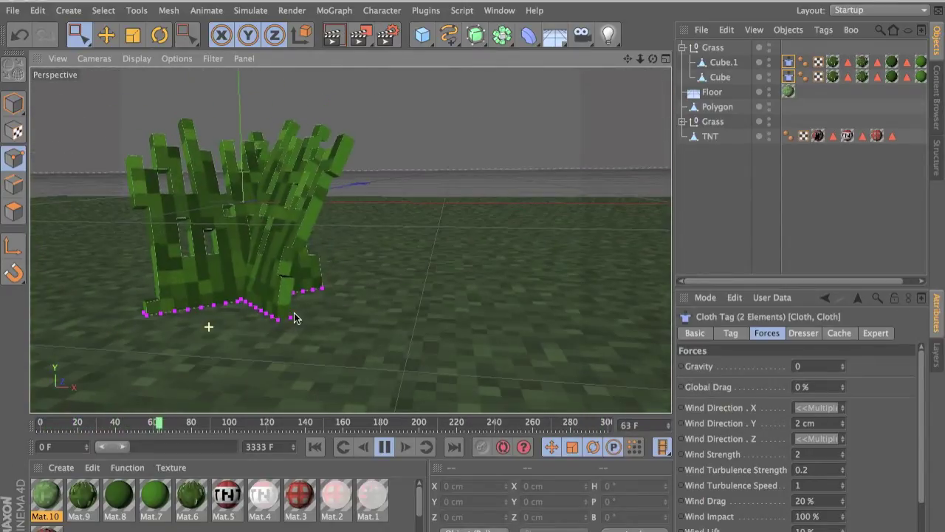